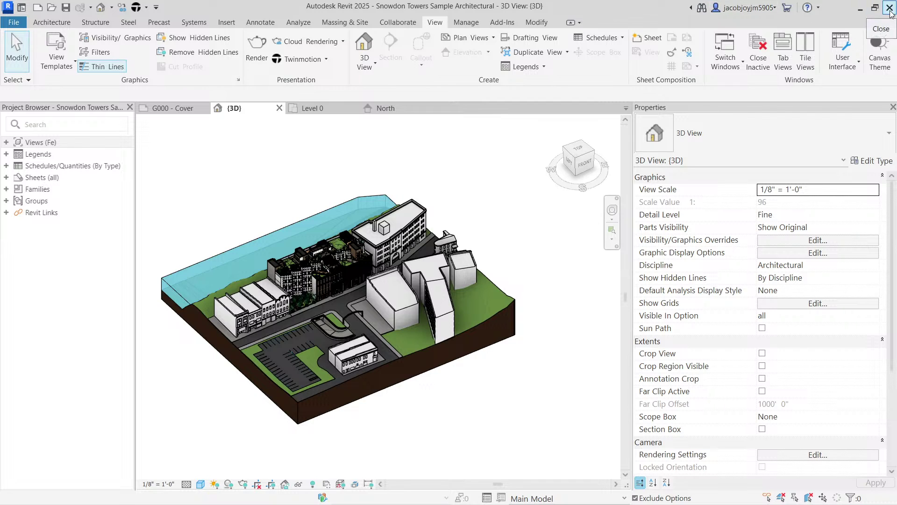
- Start a new project from the home screen, choosing the Architectural Template and creating it as a project
{"action": "left_click", "coordinate": [22, 8]}
{"action": "scroll", "coordinate": [357, 286], "scroll_direction": "up", "scroll_amount": 6}
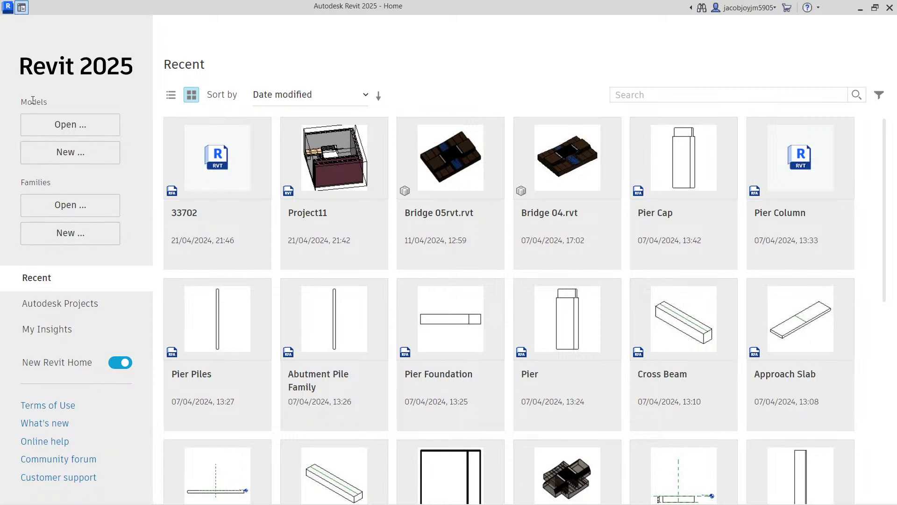
{"action": "left_click", "coordinate": [72, 158]}
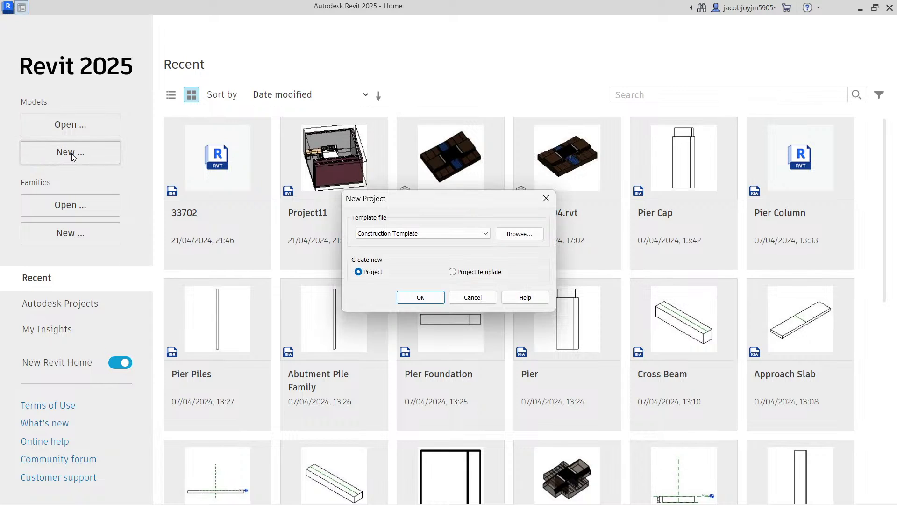
{"action": "left_click", "coordinate": [418, 236]}
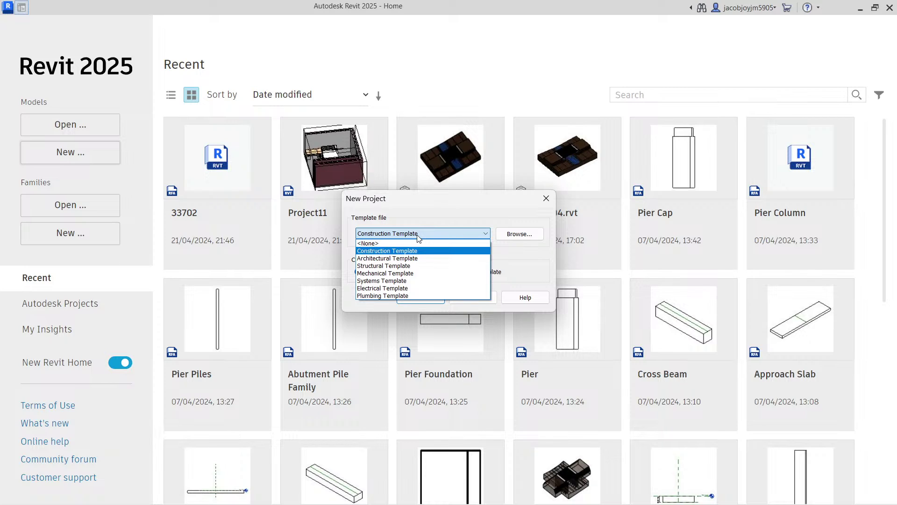
{"action": "left_click", "coordinate": [421, 243]}
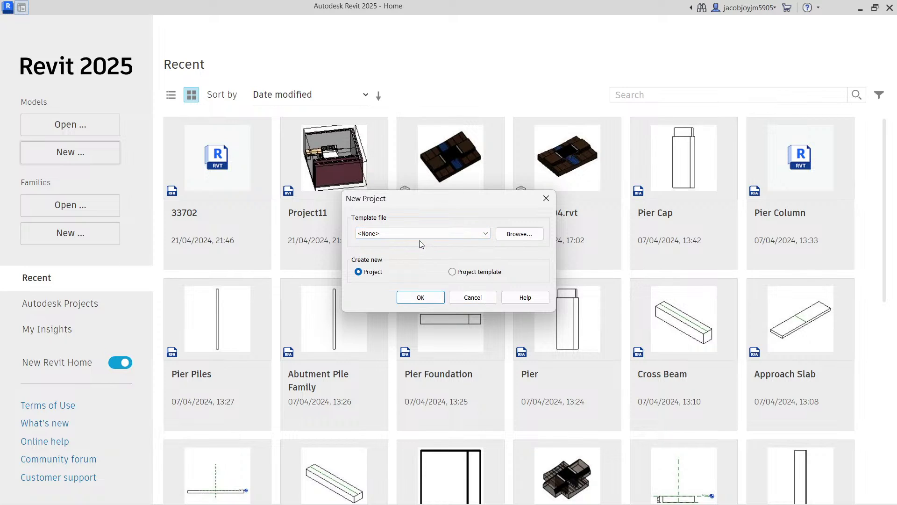
{"action": "left_click", "coordinate": [420, 236]}
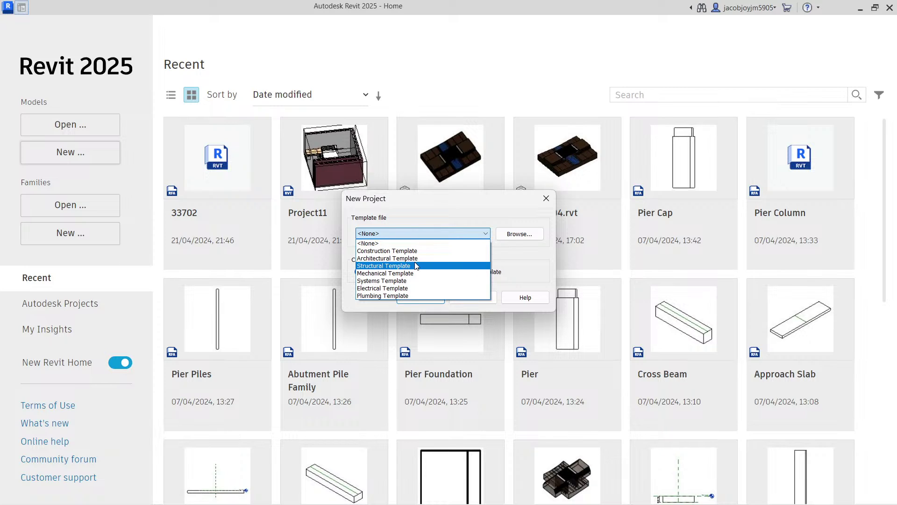
{"action": "left_click", "coordinate": [417, 258]}
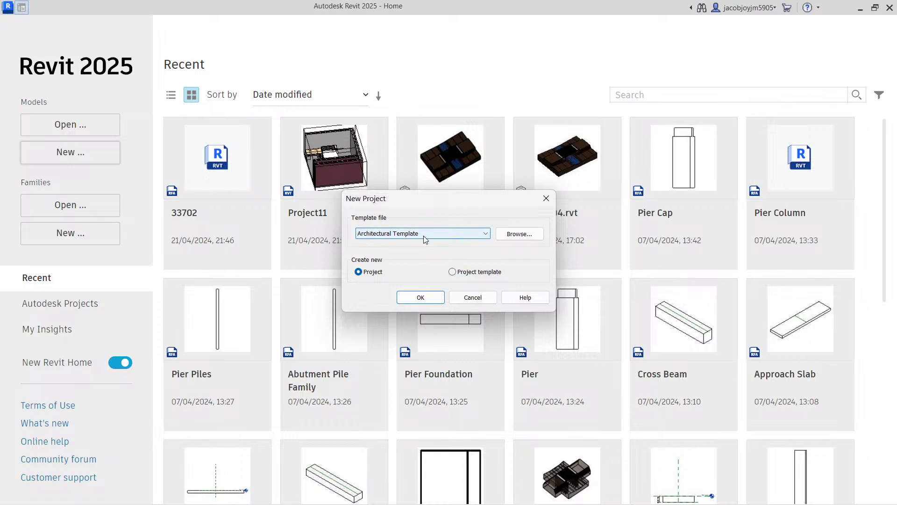
{"action": "left_click", "coordinate": [359, 272]}
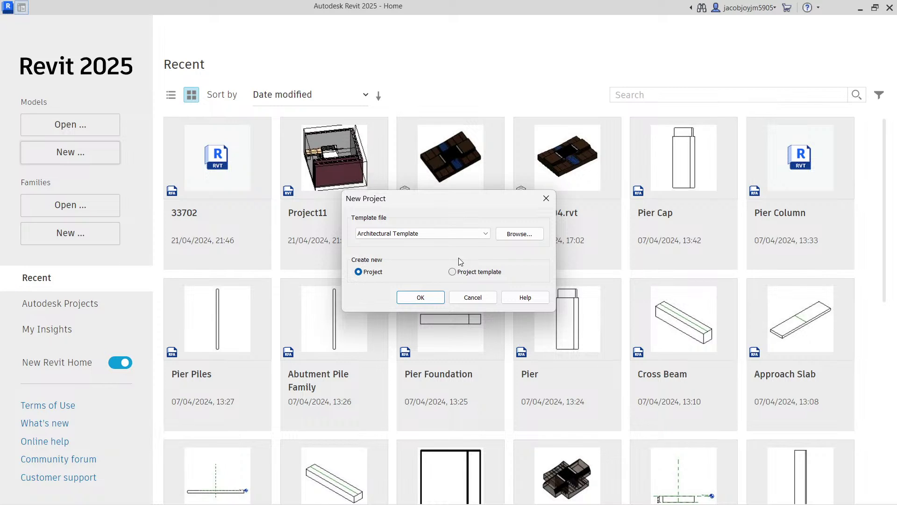
- Browse the template files and load Construction-DefaultGBRENU.rte as the new project's template
{"action": "left_click", "coordinate": [451, 234]}
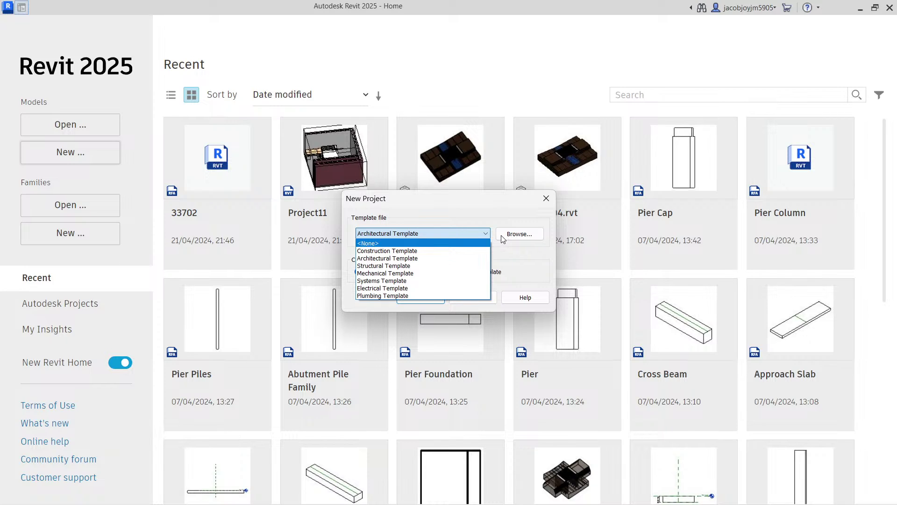
{"action": "left_click", "coordinate": [535, 237]}
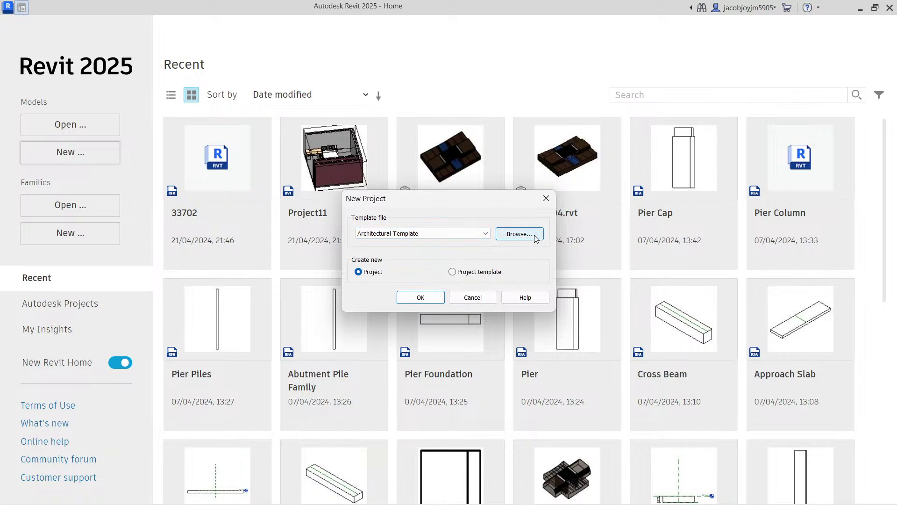
{"action": "left_click", "coordinate": [533, 235]}
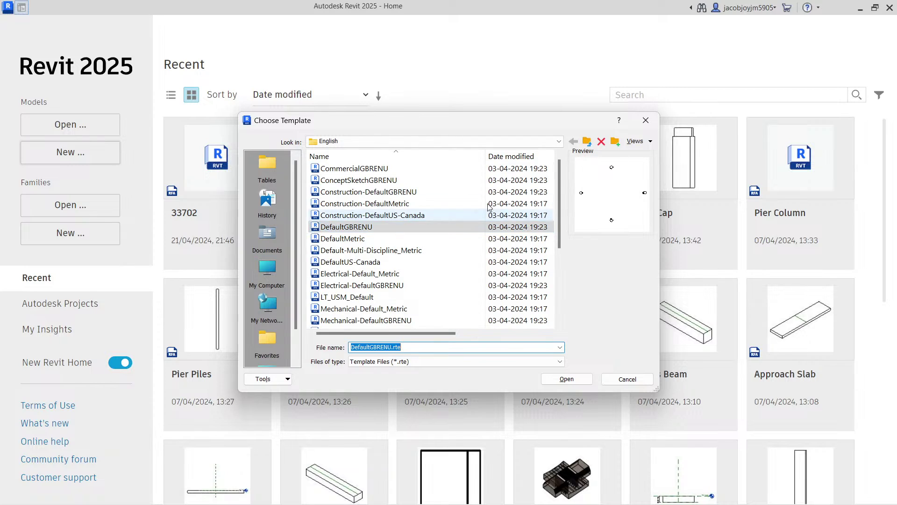
{"action": "left_click", "coordinate": [384, 194]}
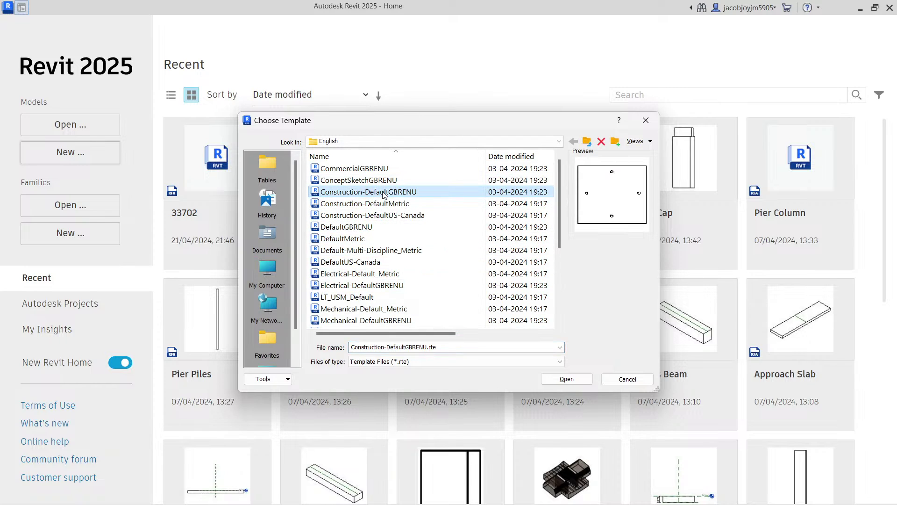
{"action": "left_click", "coordinate": [578, 381]}
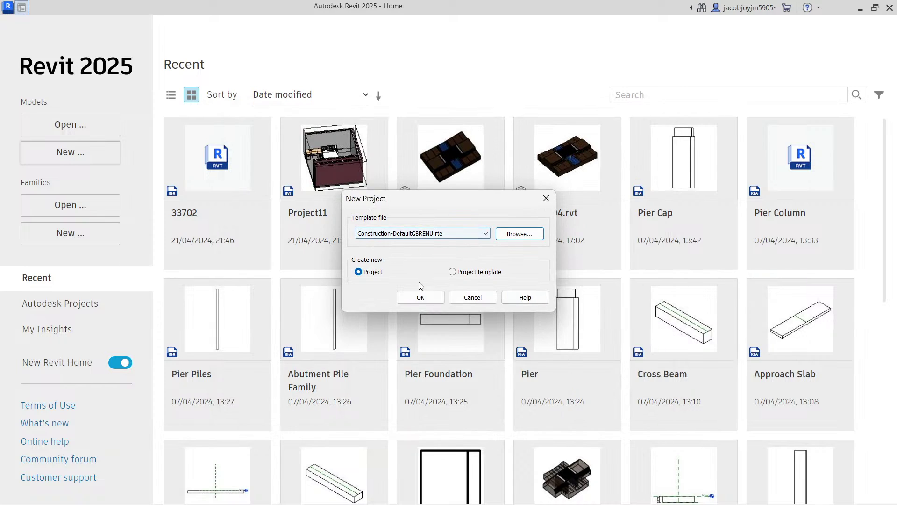
- Select the Architectural Template for the new project and create it
{"action": "left_click", "coordinate": [439, 235]}
{"action": "left_click", "coordinate": [440, 259]}
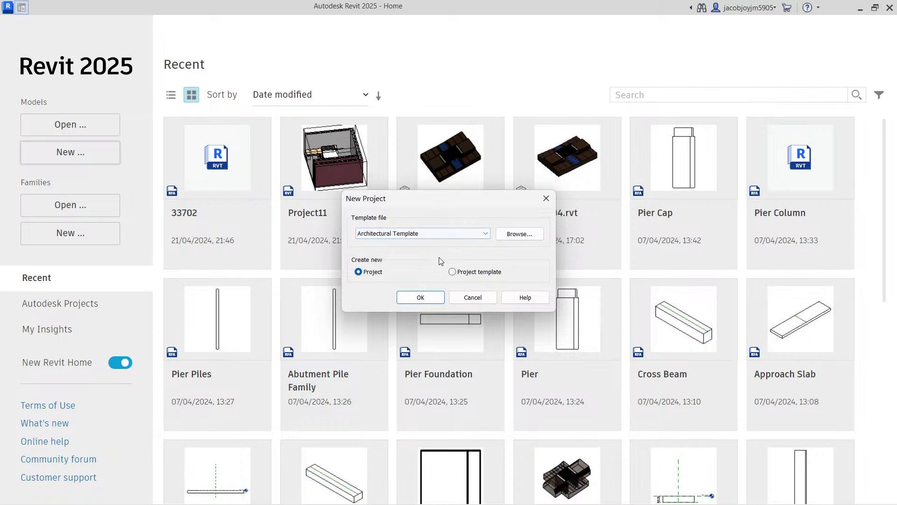
{"action": "left_click", "coordinate": [421, 297]}
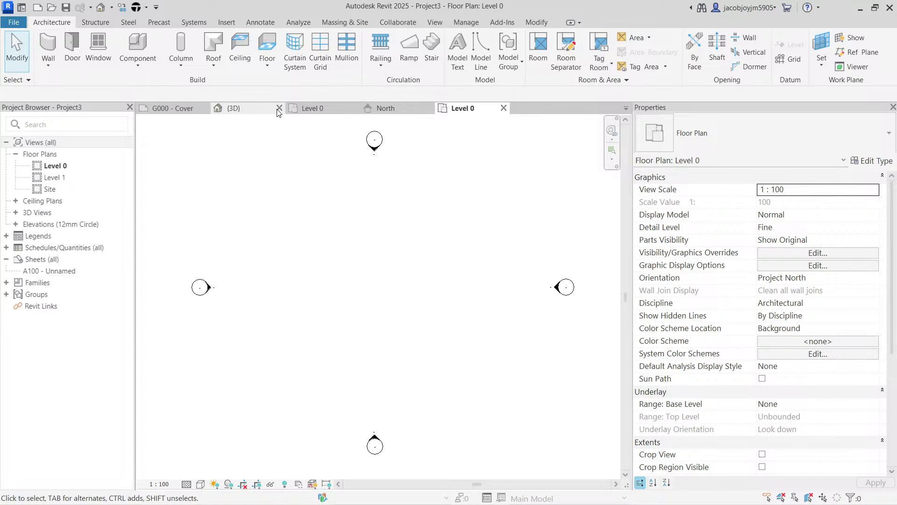
- View the Snowdon Towers sample's 3D view and return to the new project's Level 0 floor plan
{"action": "left_click", "coordinate": [243, 111]}
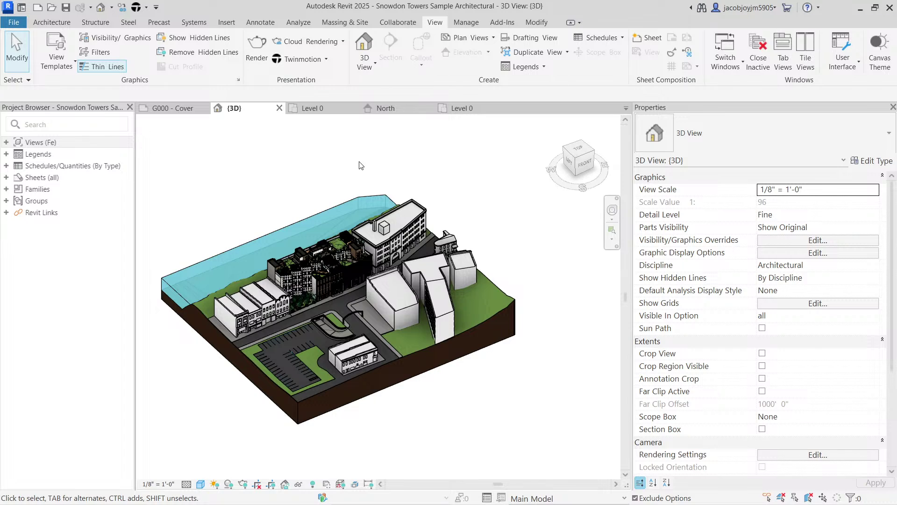
{"action": "middle_click_drag", "start_coordinate": [350, 190], "coordinate": [358, 170]}
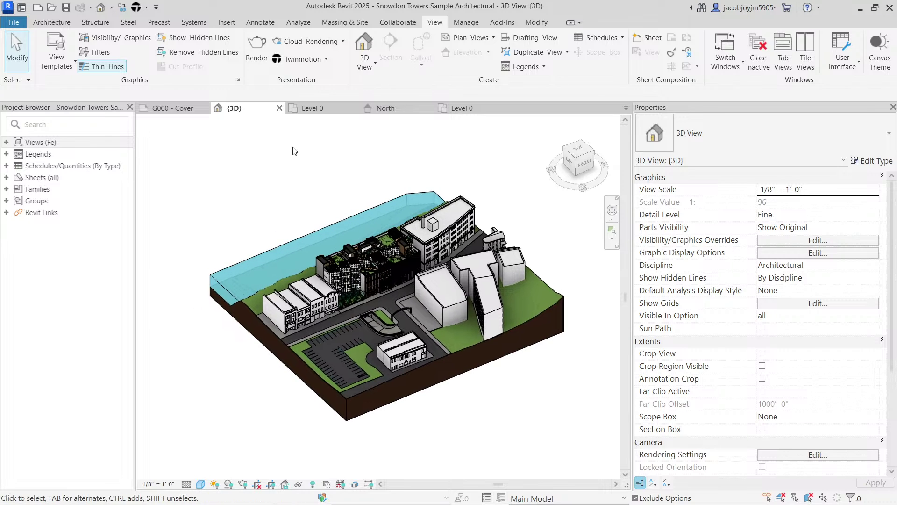
{"action": "left_click", "coordinate": [460, 109]}
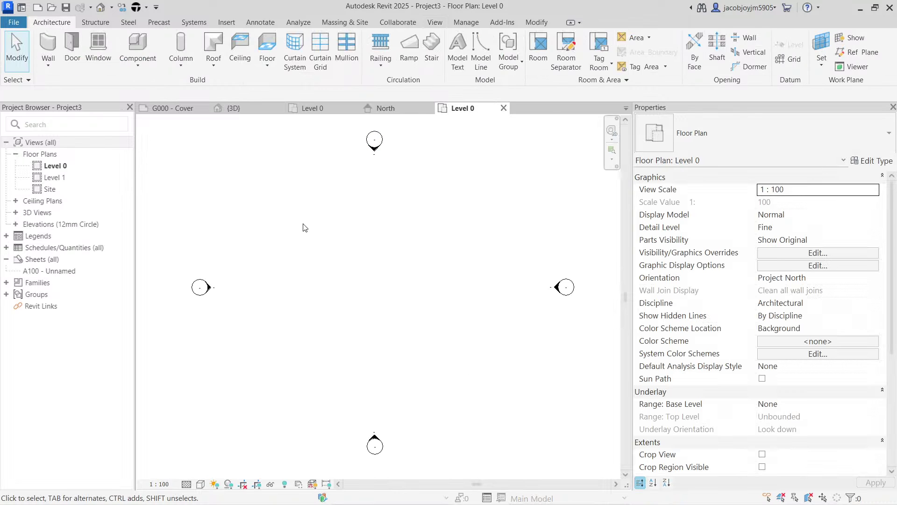
- Open the default 3D view of the new project
{"action": "scroll", "coordinate": [397, 237], "scroll_direction": "up", "scroll_amount": 2}
{"action": "left_click", "coordinate": [435, 22]}
{"action": "left_click", "coordinate": [365, 42]}
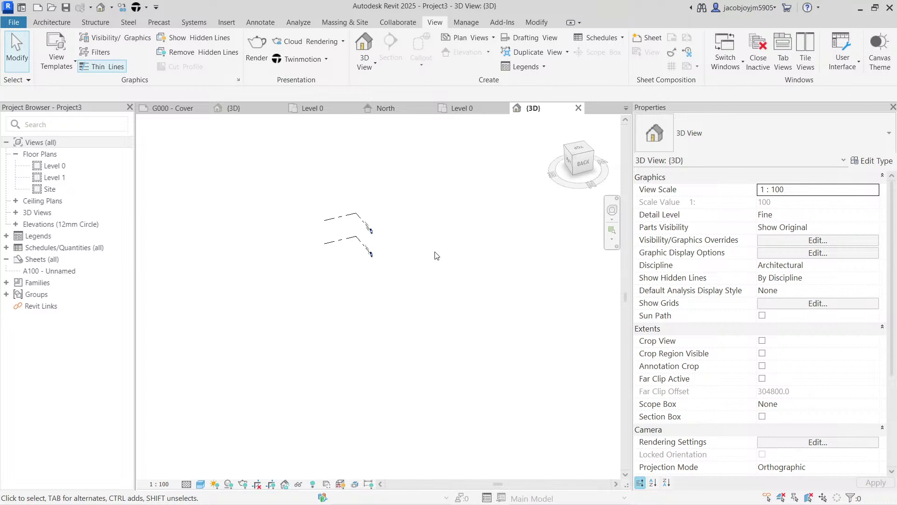
- Start saving the new project and browse to the Documents folder as its location
{"action": "left_click", "coordinate": [8, 24]}
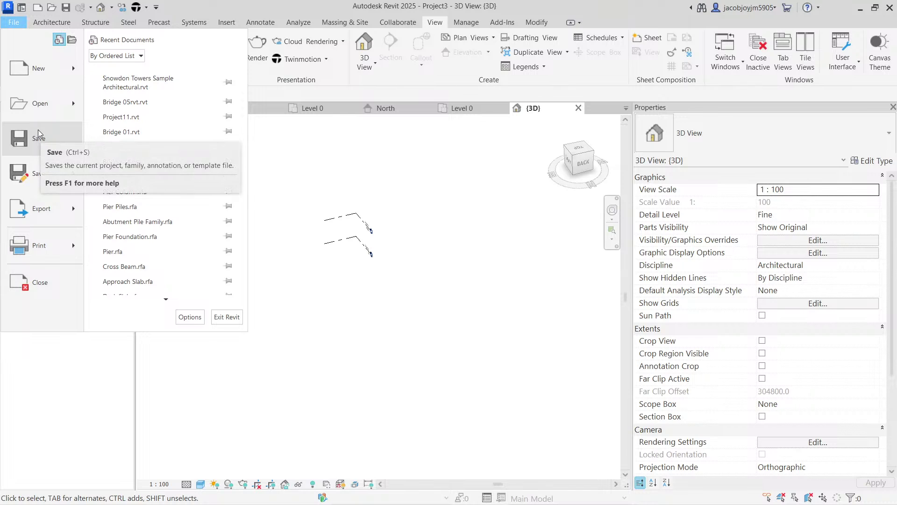
{"action": "key", "text": "Escape"}
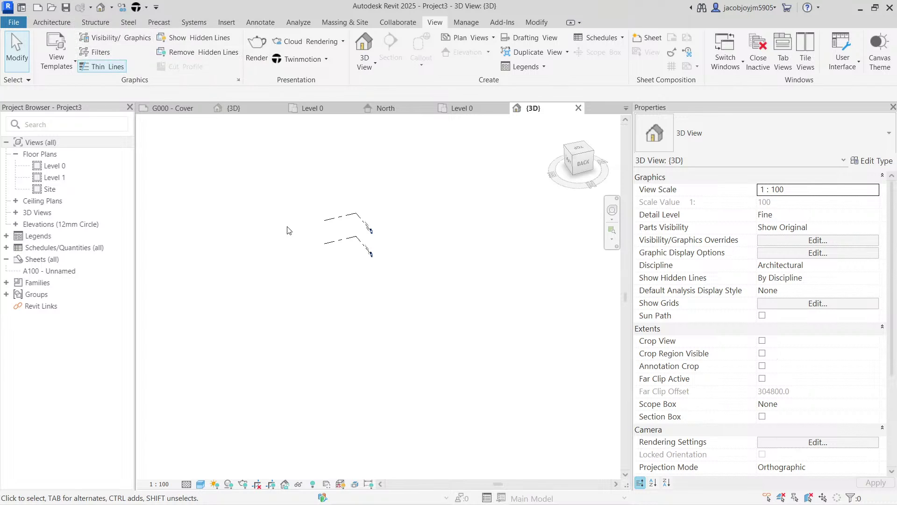
{"action": "left_click", "coordinate": [21, 24]}
{"action": "left_click", "coordinate": [49, 130]}
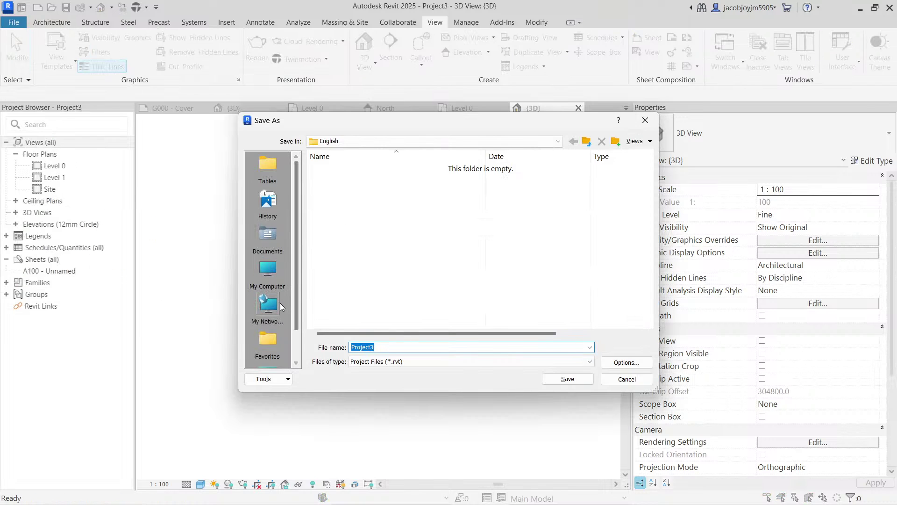
{"action": "left_click", "coordinate": [274, 274]}
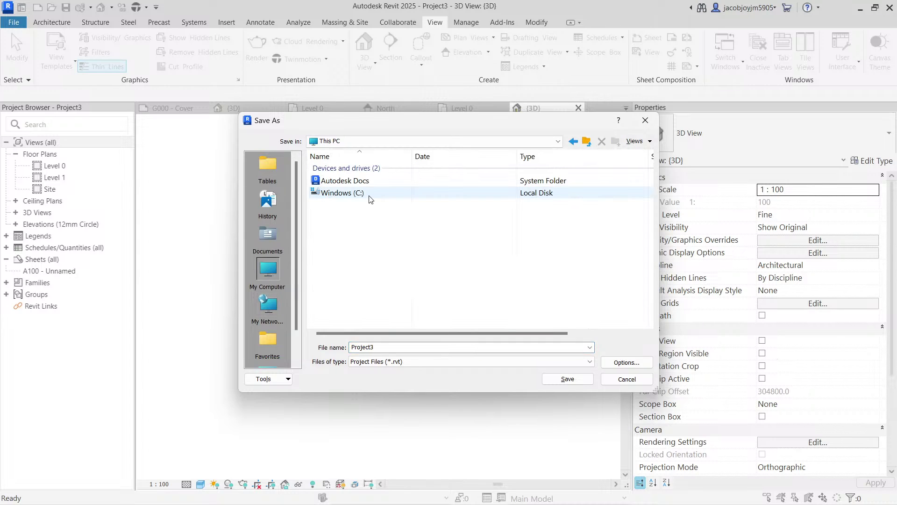
{"action": "double_click", "coordinate": [370, 194]}
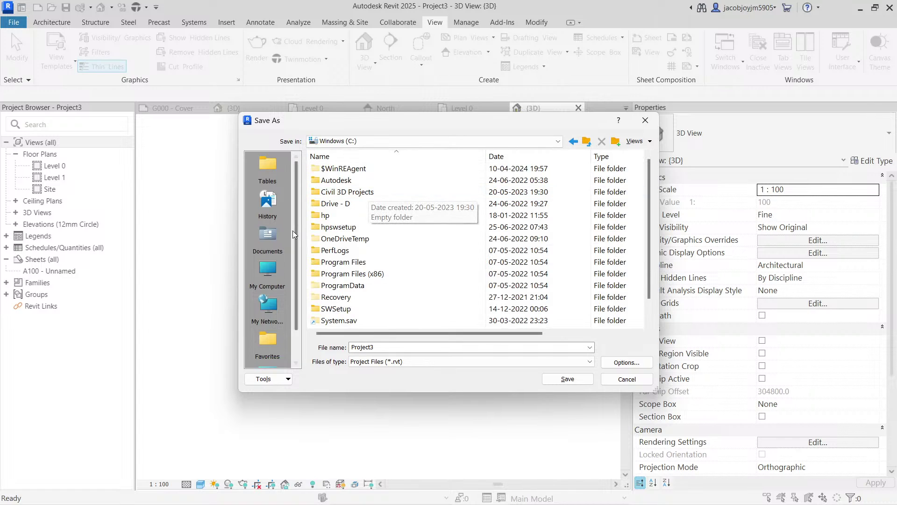
{"action": "left_click", "coordinate": [265, 237]}
- Create a folder named "Revit Project" in Documents and open it as the save location
{"action": "scroll", "coordinate": [364, 230], "scroll_direction": "down", "scroll_amount": 8}
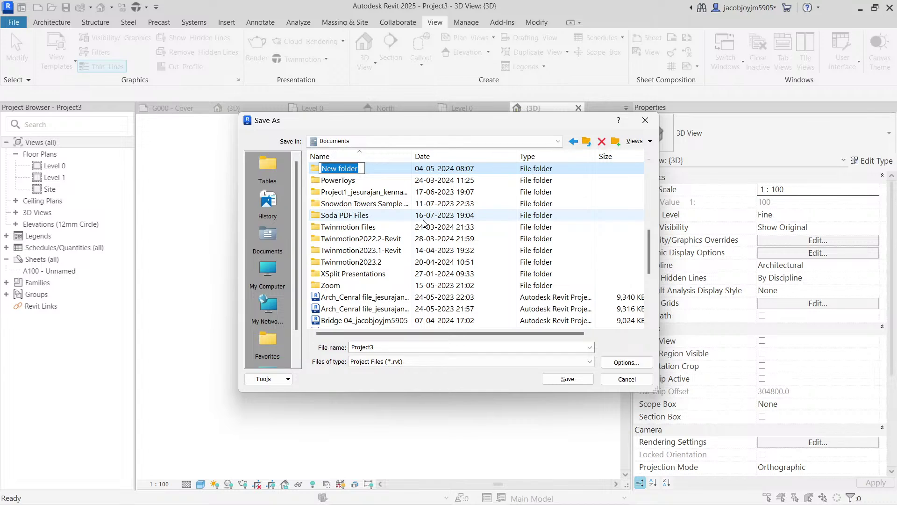
{"action": "type", "text": "Revit P"}
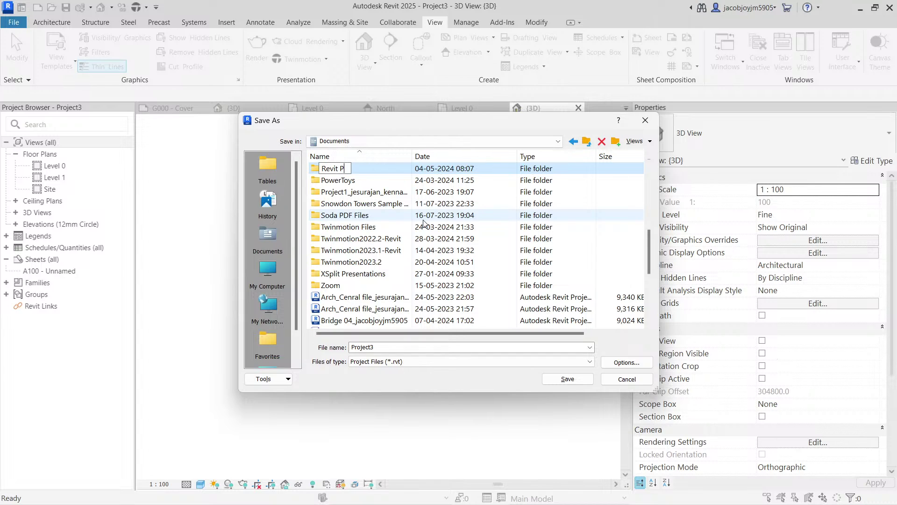
{"action": "type", "text": "roject"}
{"action": "key", "text": "Return"}
{"action": "key", "text": "Return"}
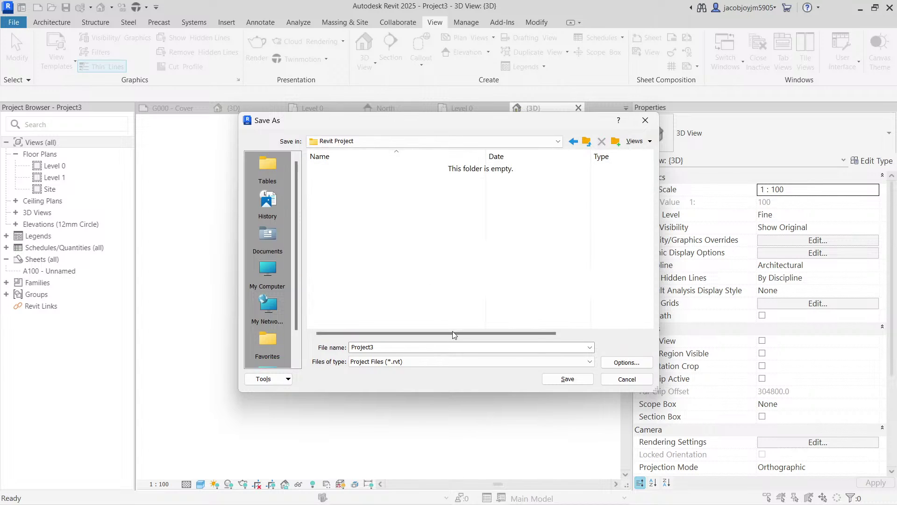
- Save Project3 with maximum backups set to 1, 3D View: {3D} as thumbnail source, and preview regeneration enabled if not up-to-date
{"action": "left_click", "coordinate": [626, 362]}
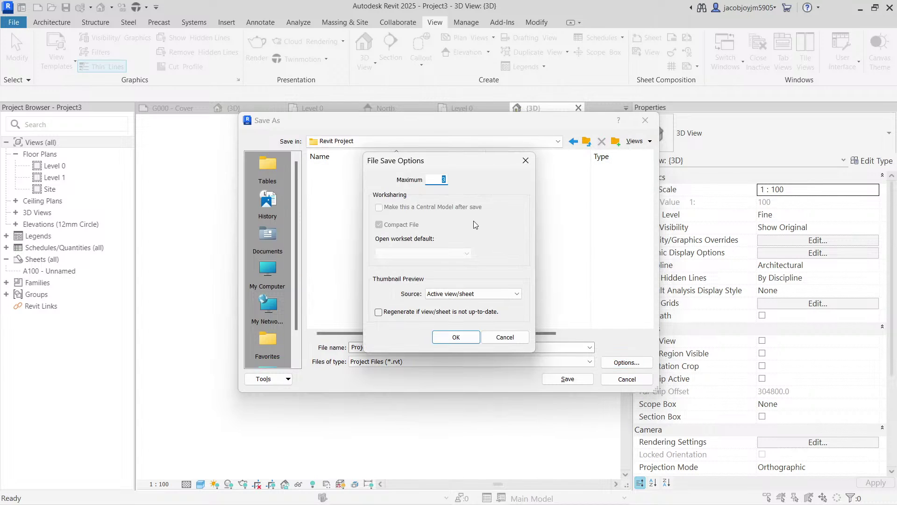
{"action": "left_click_drag", "start_coordinate": [470, 164], "coordinate": [463, 142]}
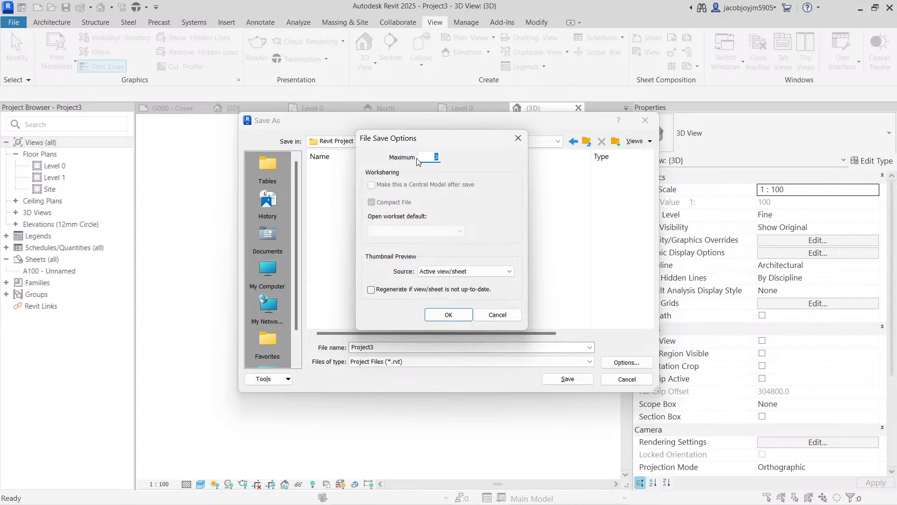
{"action": "type", "text": "1"}
{"action": "left_click", "coordinate": [427, 273]}
{"action": "left_click", "coordinate": [427, 278]}
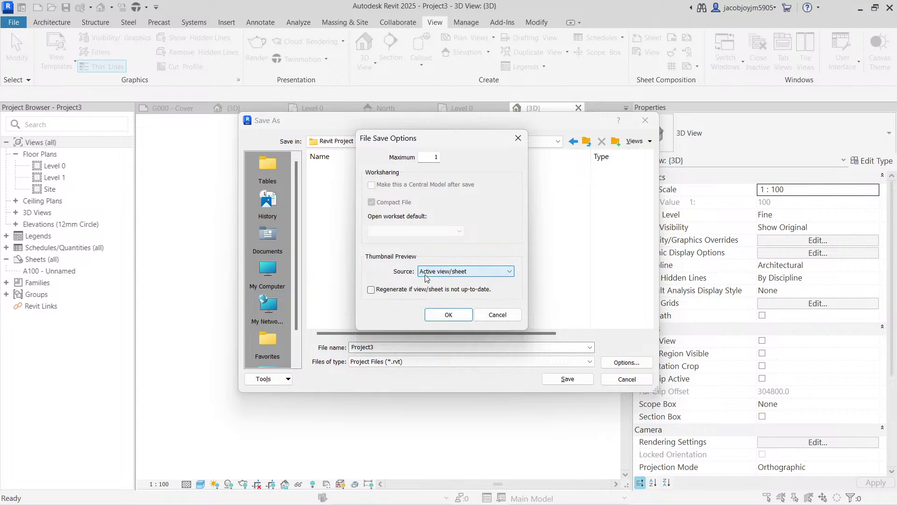
{"action": "left_click", "coordinate": [371, 290]}
{"action": "left_click", "coordinate": [450, 272]}
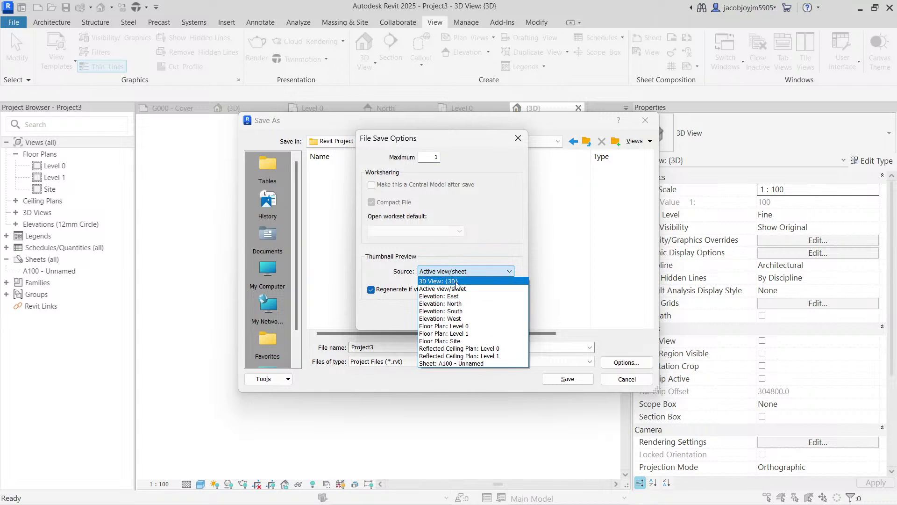
{"action": "left_click", "coordinate": [457, 282]}
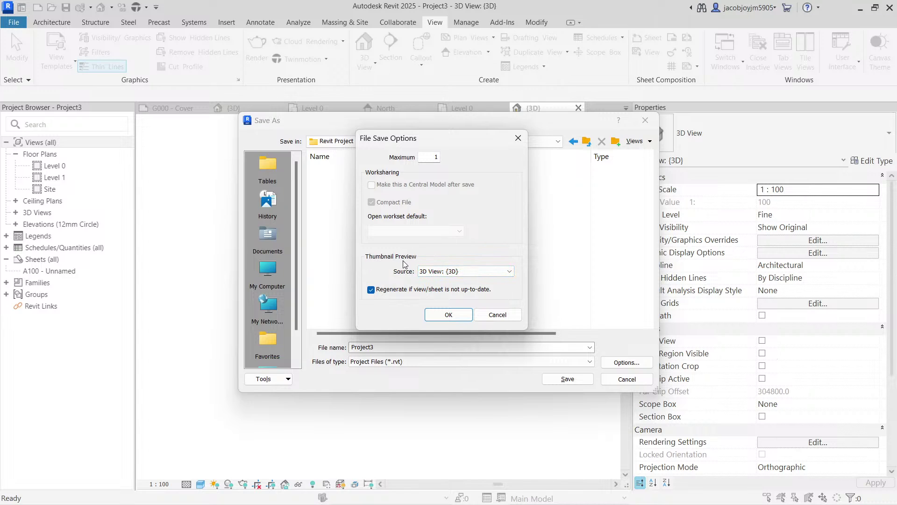
{"action": "left_click", "coordinate": [449, 313]}
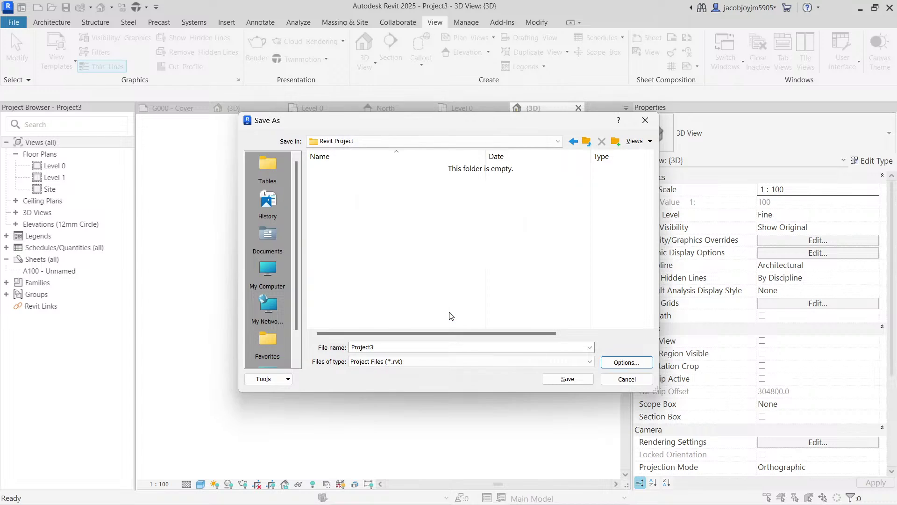
{"action": "left_click", "coordinate": [570, 378]}
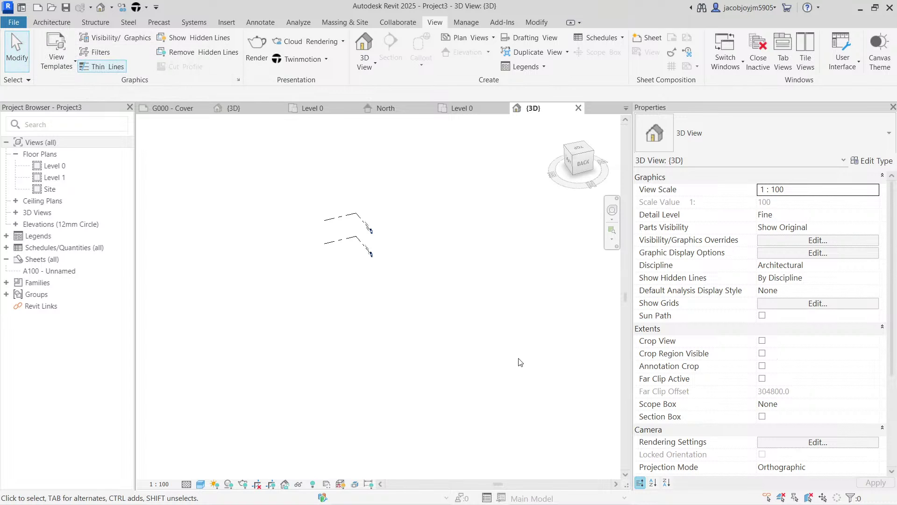
- Switch to File Explorer and open the Revit Project folder in Documents
{"action": "key", "text": "super+e"}
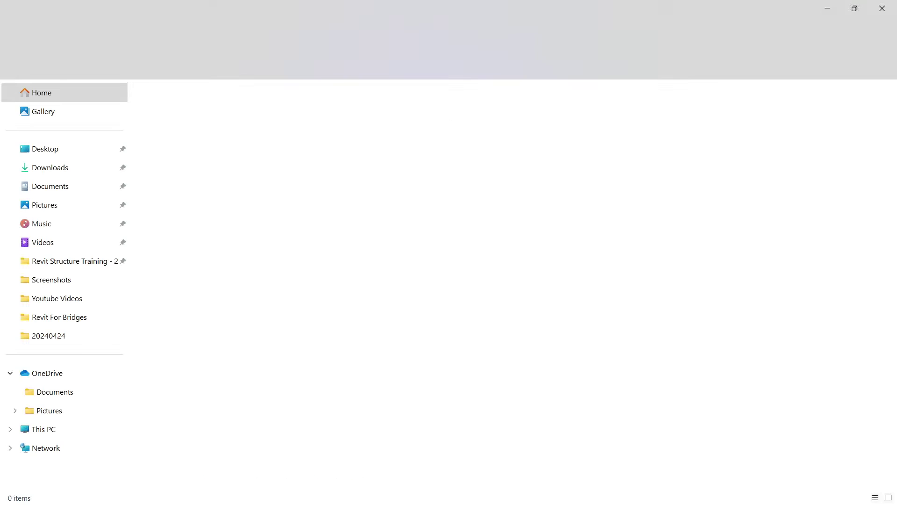
{"action": "left_click", "coordinate": [68, 154]}
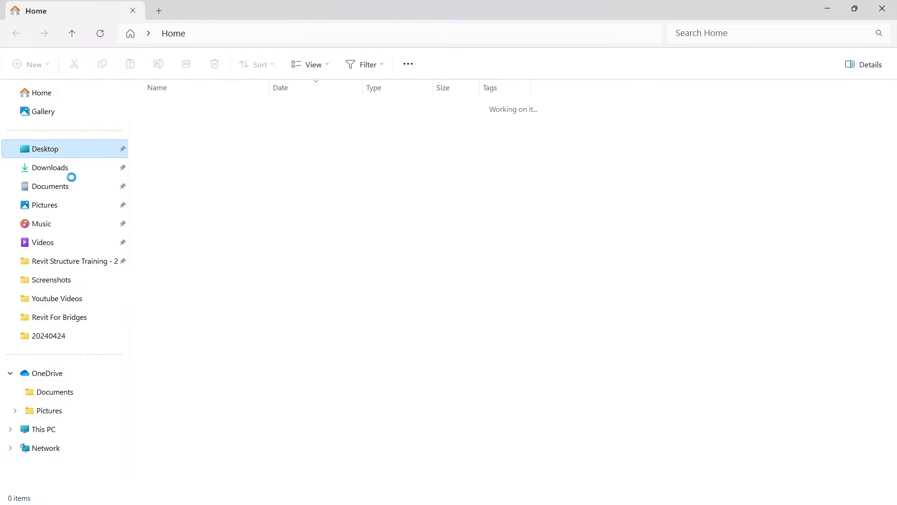
{"action": "left_click", "coordinate": [74, 187]}
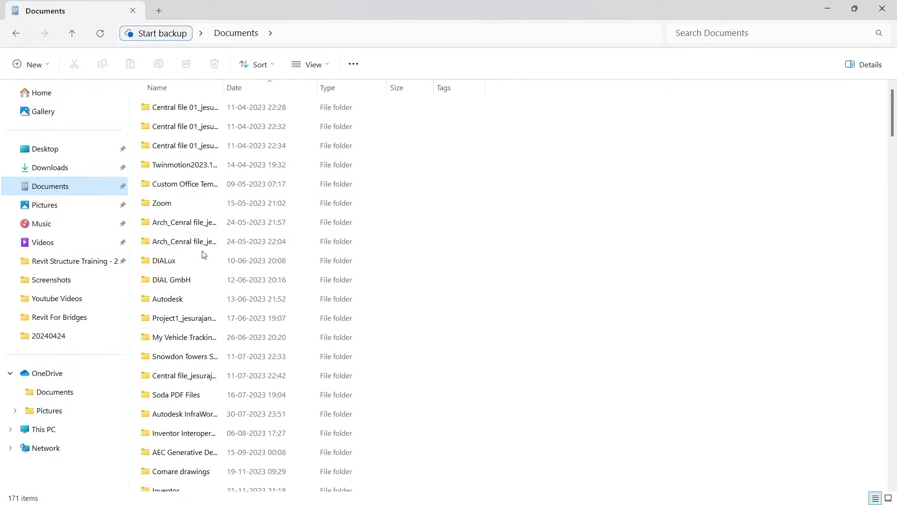
{"action": "left_click", "coordinate": [187, 243]}
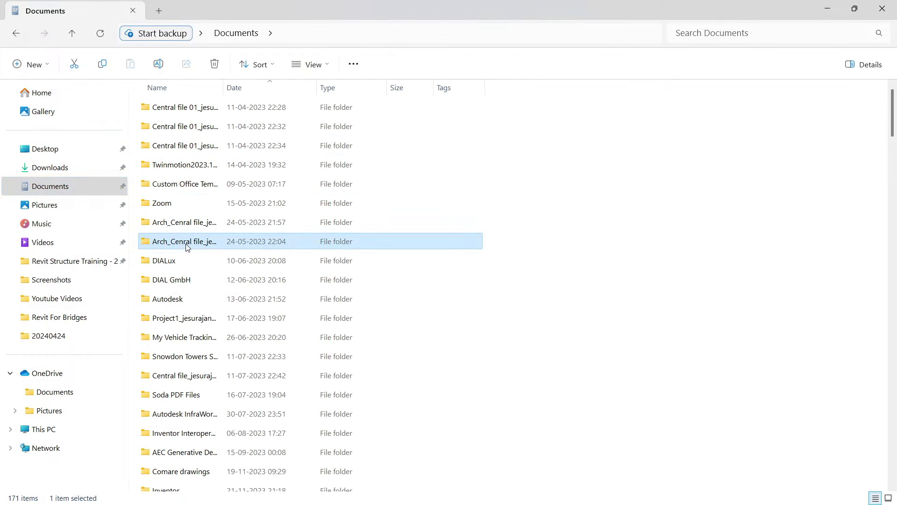
{"action": "key", "text": "r"}
{"action": "double_click", "coordinate": [187, 105]}
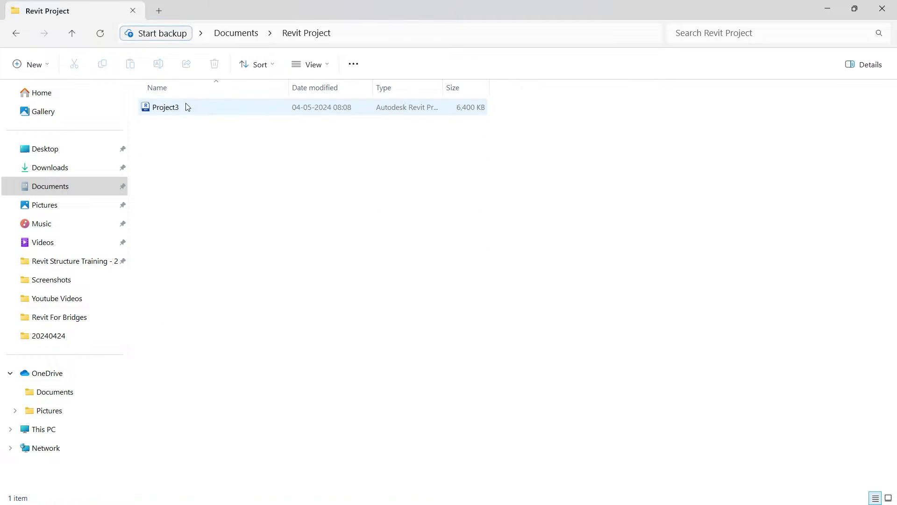
- Cut the Project3 file, then create a subfolder named "New folder" inside Revit Project and open it
{"action": "left_click", "coordinate": [186, 108]}
{"action": "key", "text": "ctrl+x"}
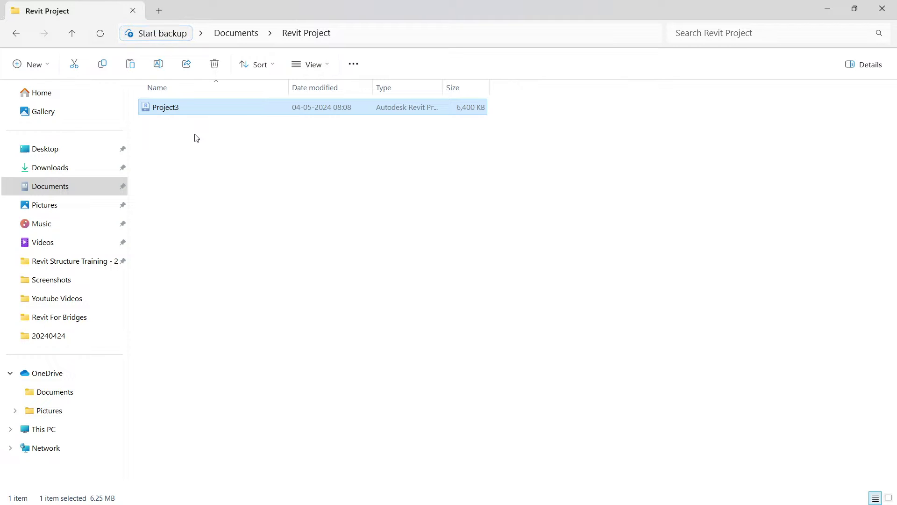
{"action": "right_click", "coordinate": [196, 136]}
{"action": "mouse_move", "coordinate": [256, 259]}
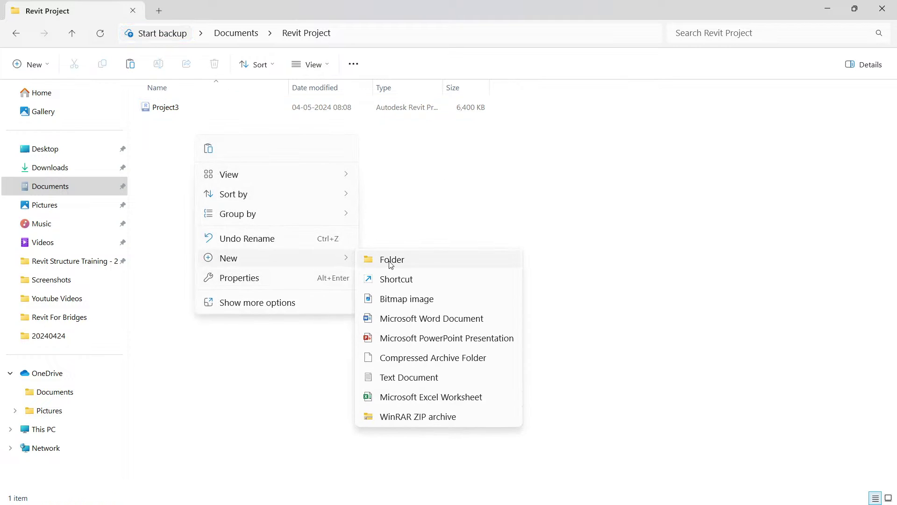
{"action": "left_click", "coordinate": [392, 258]}
{"action": "key", "text": "Return"}
{"action": "left_click", "coordinate": [210, 164]}
{"action": "double_click", "coordinate": [204, 115]}
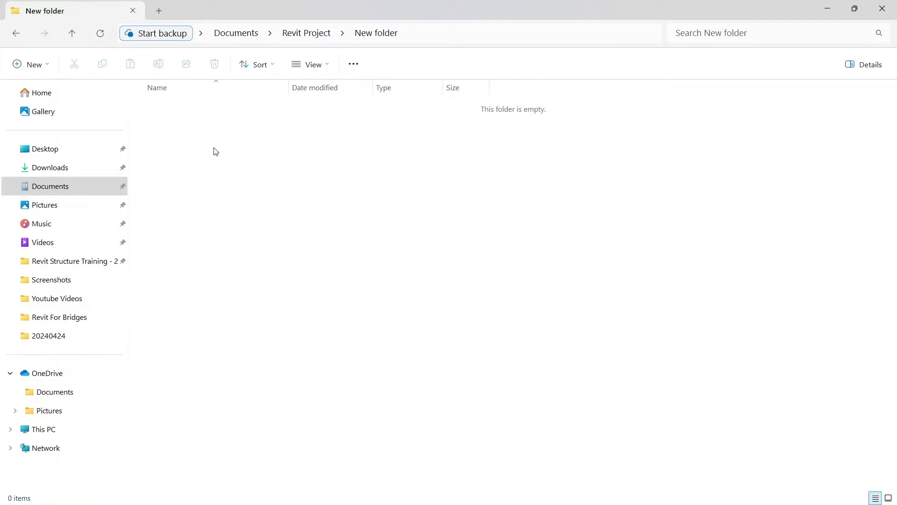
- Paste Project3 into New folder, closing the project in Revit and retrying the move in File Explorer
{"action": "key", "text": "ctrl+v"}
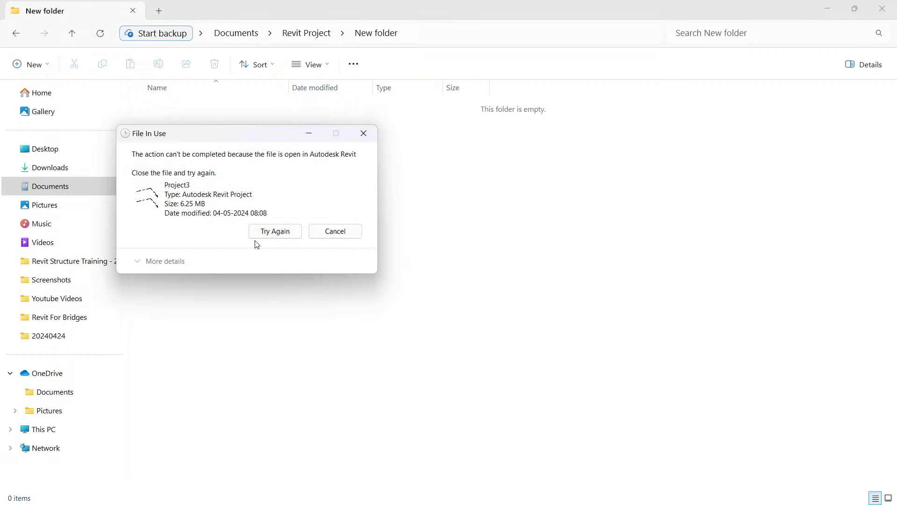
{"action": "key", "text": "Escape"}
{"action": "key", "text": "alt+Tab"}
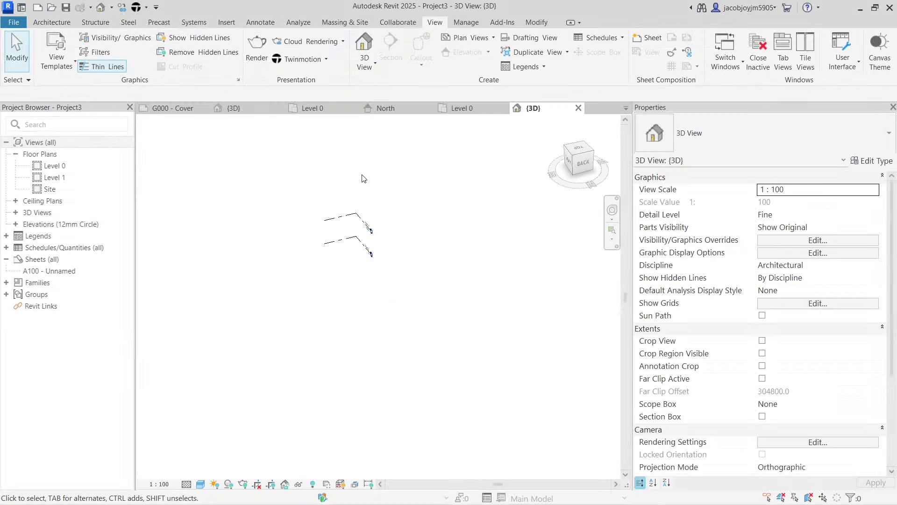
{"action": "left_click", "coordinate": [14, 22]}
{"action": "left_click", "coordinate": [42, 282]}
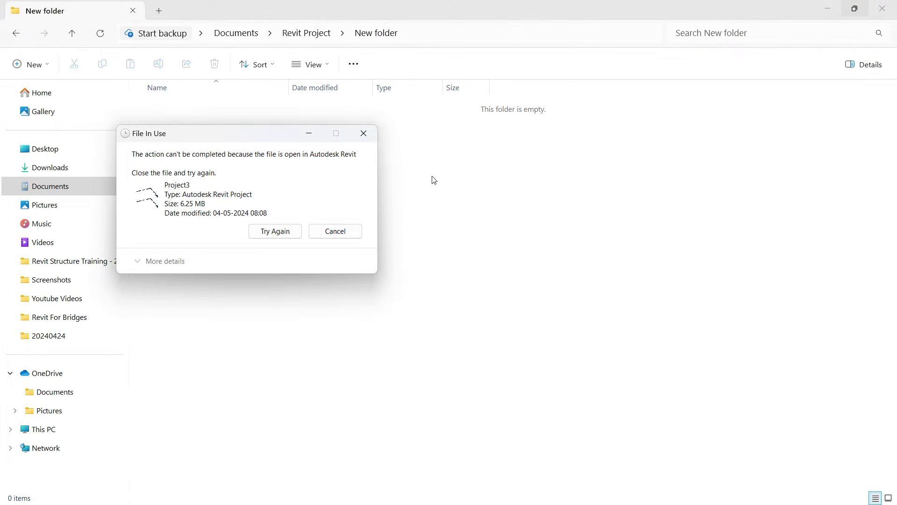
{"action": "left_click", "coordinate": [290, 230]}
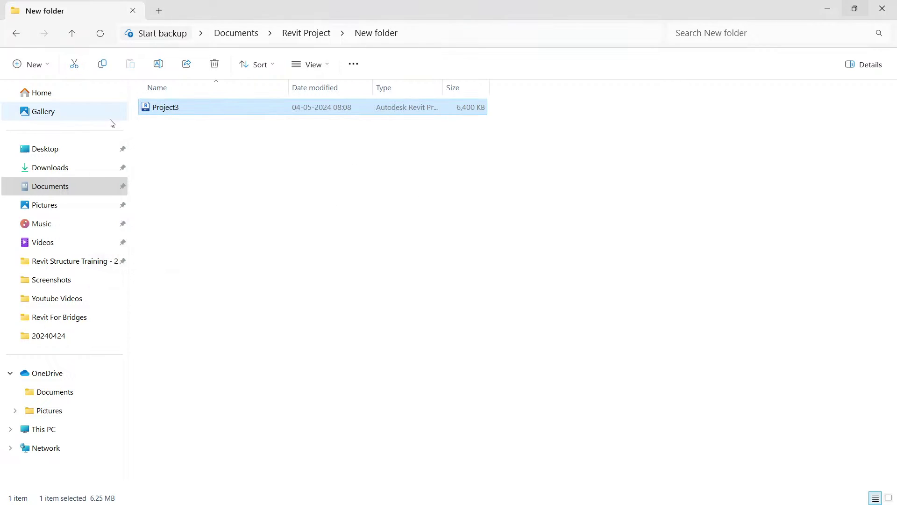
{"action": "left_click", "coordinate": [267, 138]}
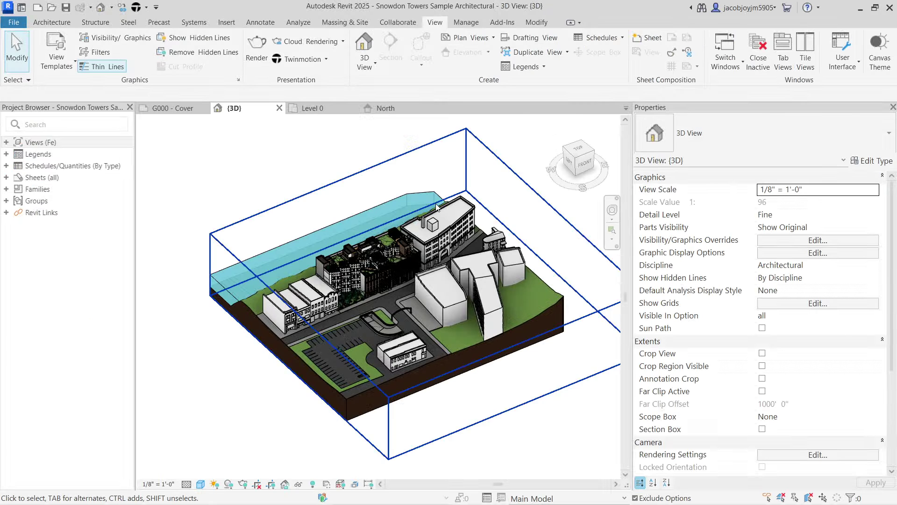
- Switch to Revit and open Project3.rvt from New folder inside the Revit Project folder
{"action": "left_click", "coordinate": [14, 22]}
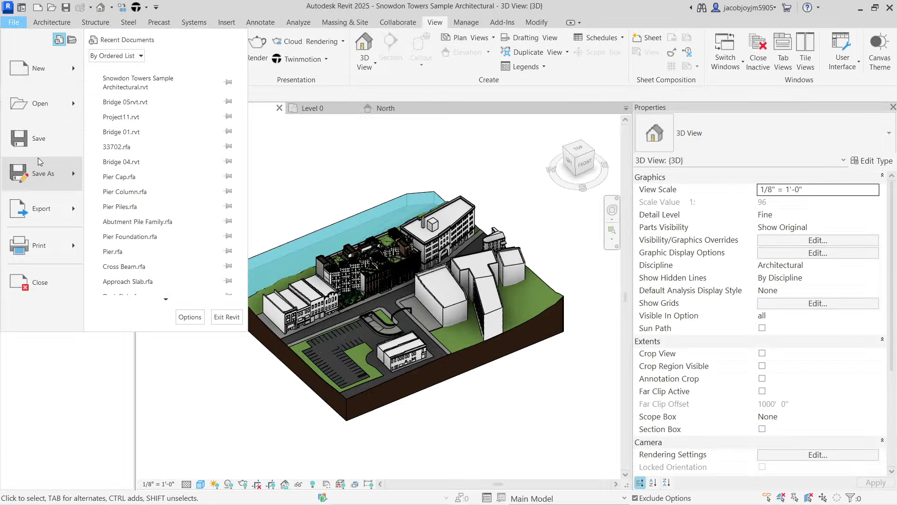
{"action": "left_click", "coordinate": [49, 103]}
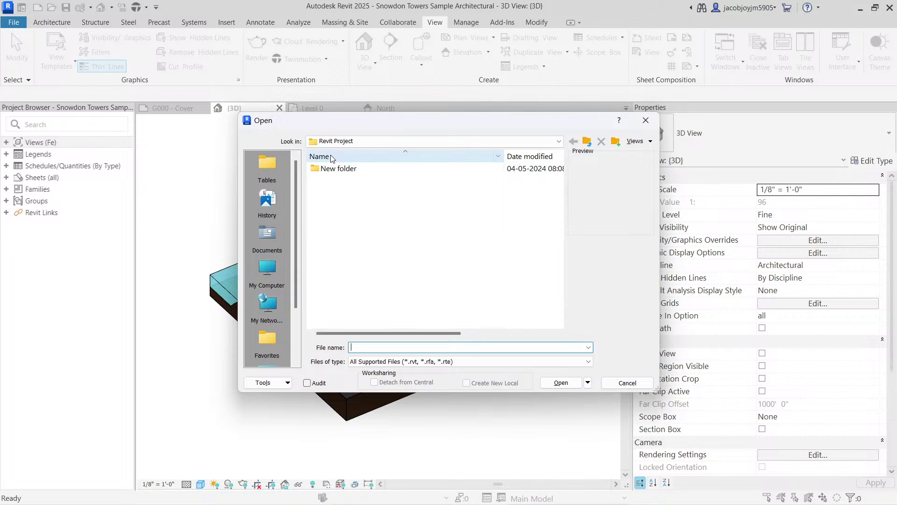
{"action": "double_click", "coordinate": [343, 169]}
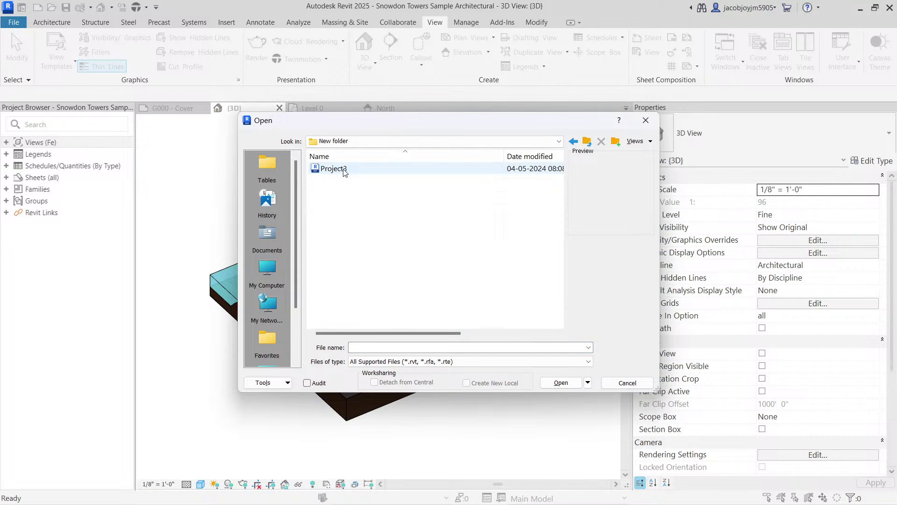
{"action": "left_click", "coordinate": [343, 169]}
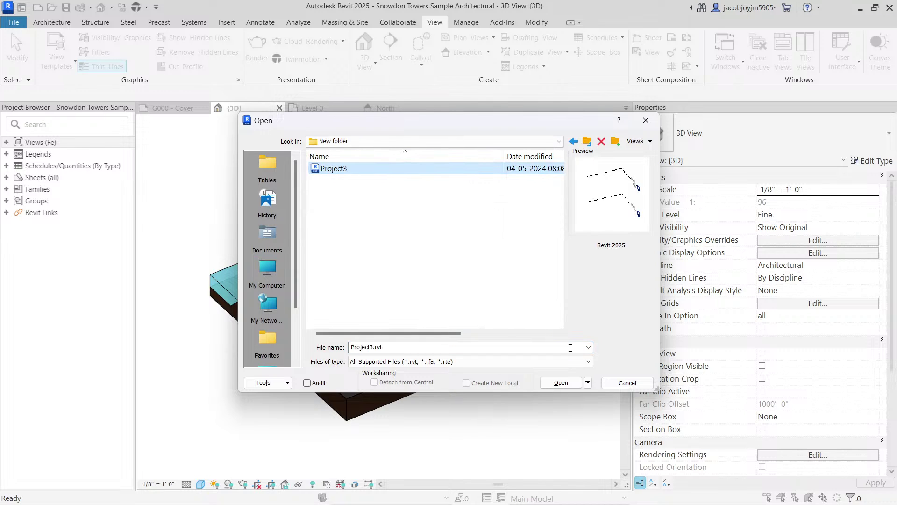
{"action": "left_click", "coordinate": [566, 383]}
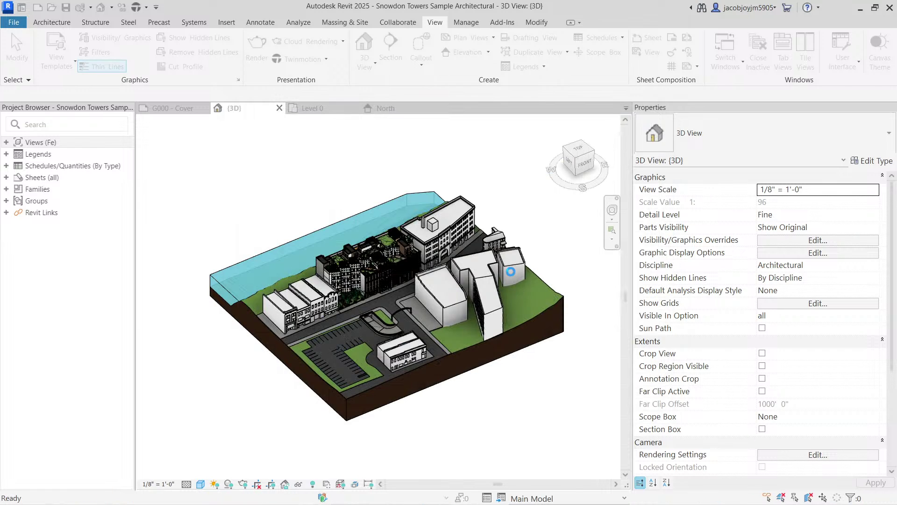